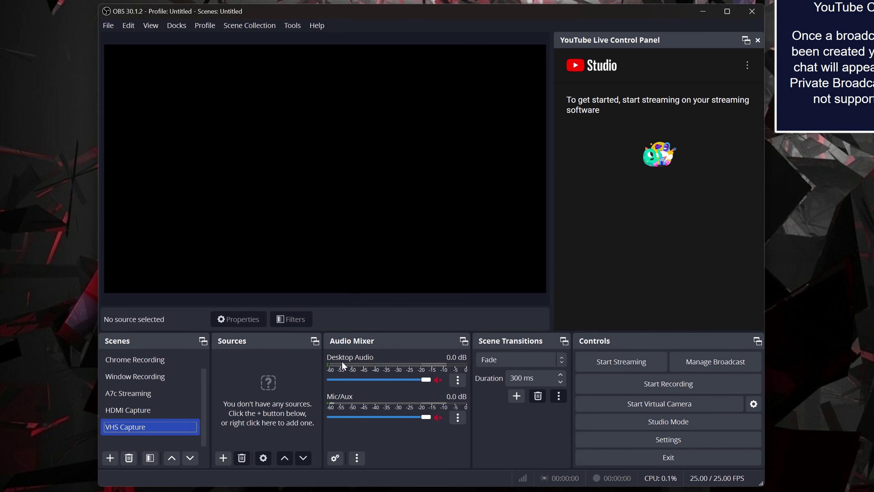
Step: Check the 1920x1080 base resolution in Video settings and view the common FPS values beside 25 PAL
left_click(632, 438)
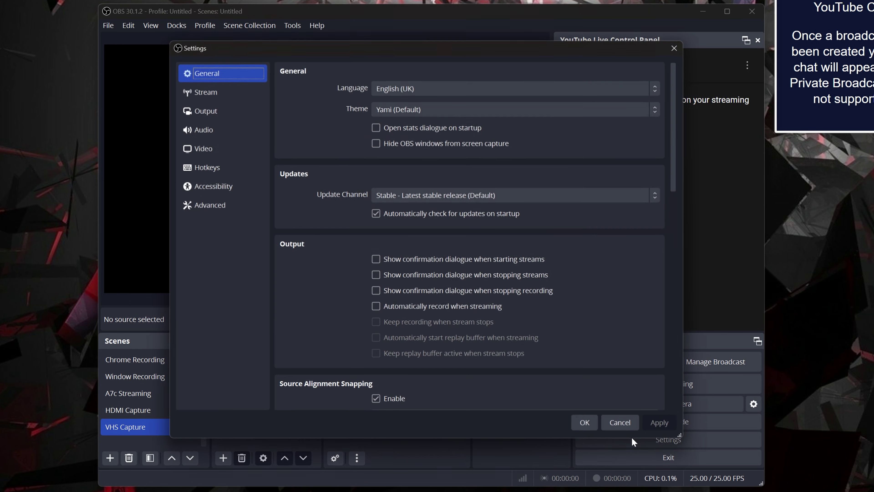
left_click(218, 148)
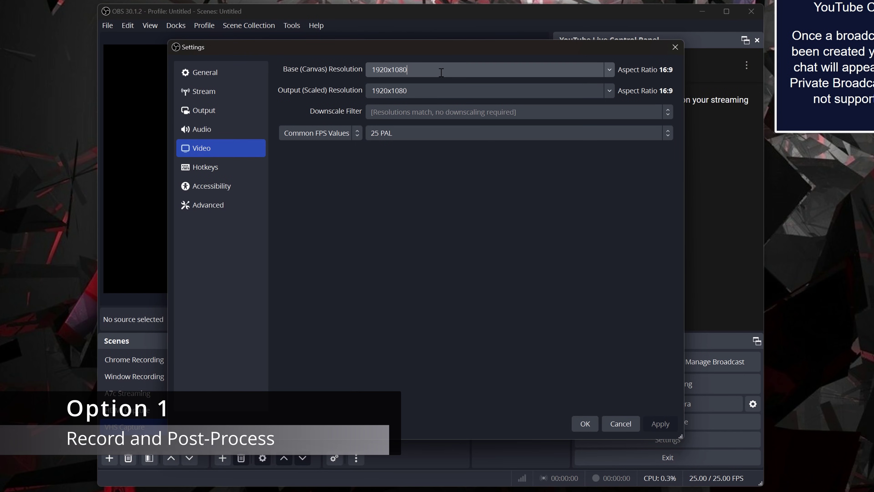
double_click(430, 69)
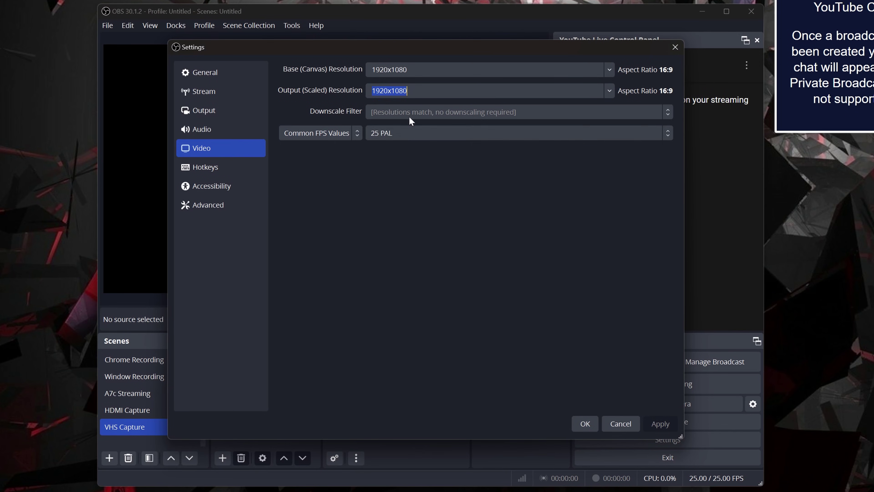
left_click(408, 133)
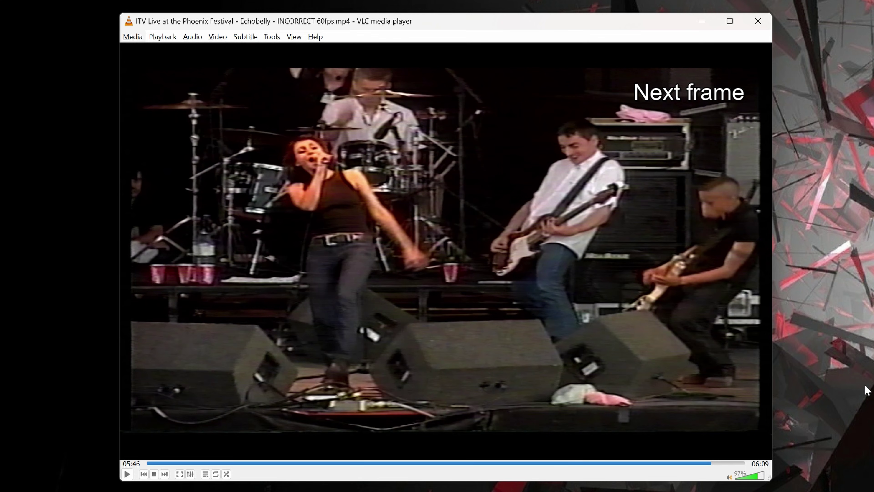
Step: Step the paused 60fps concert clip forward four single frames with E
key("e")
key("e")
key("e")
key("e")
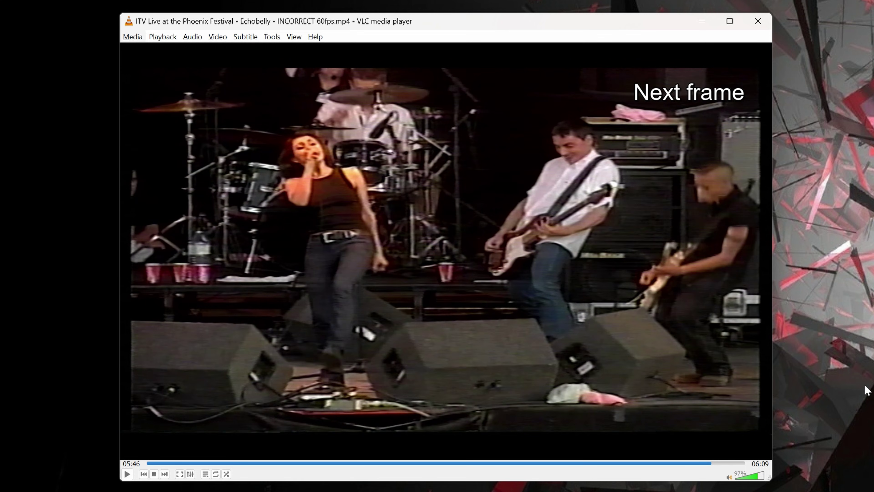
key("e")
key("e")
key("e")
key("e")
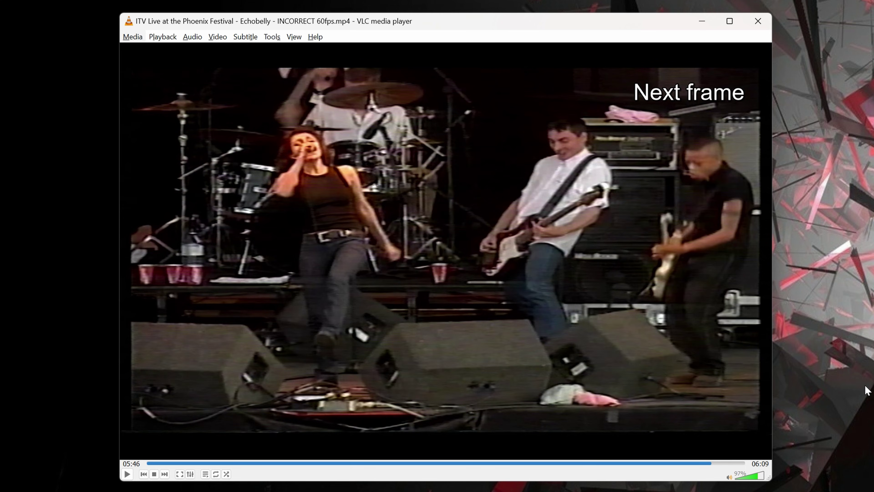
key("e")
key("e")
key("e")
key("e")
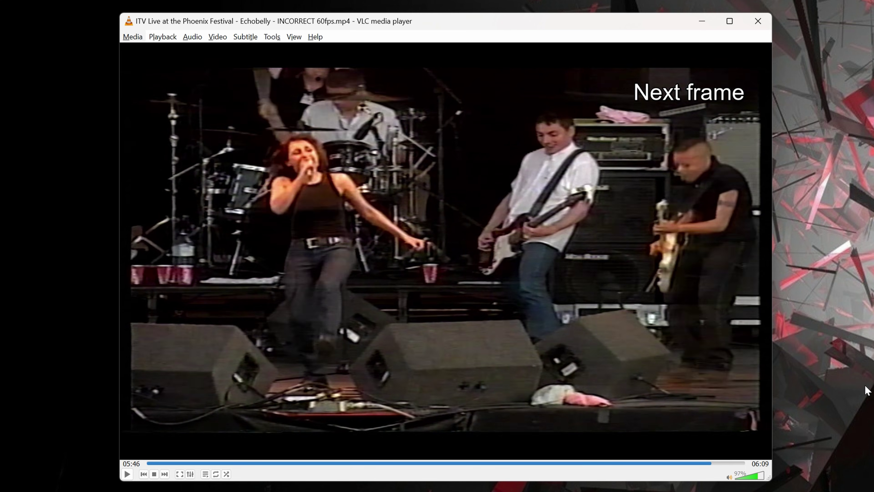
key("e")
key("e")
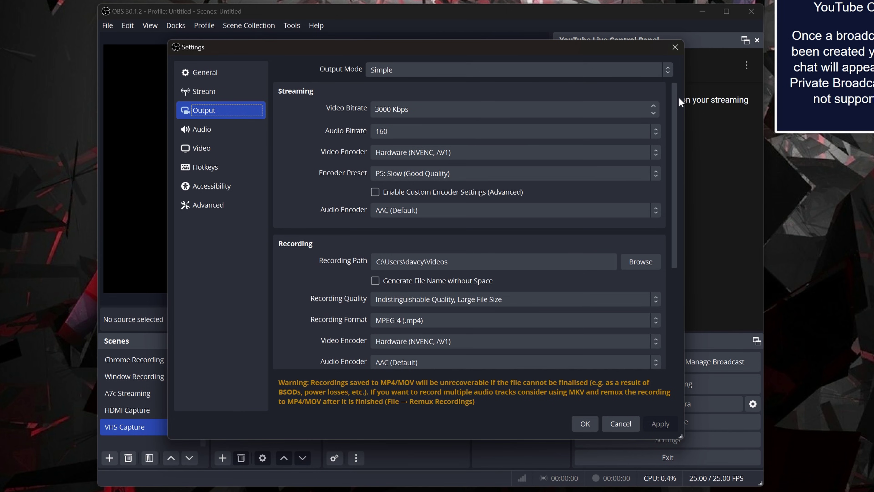
Step: In Output recording settings, keep Indistinguishable Quality and review the available video encoders
left_click_drag(675, 95, 679, 168)
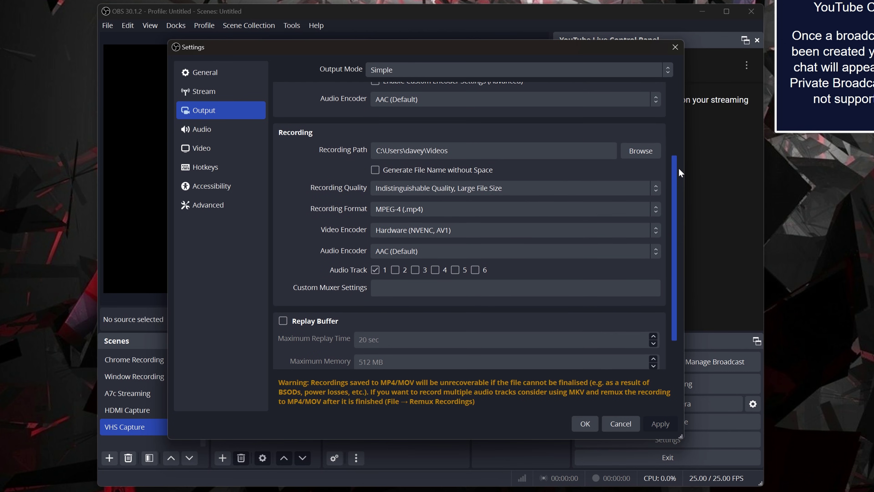
left_click(494, 188)
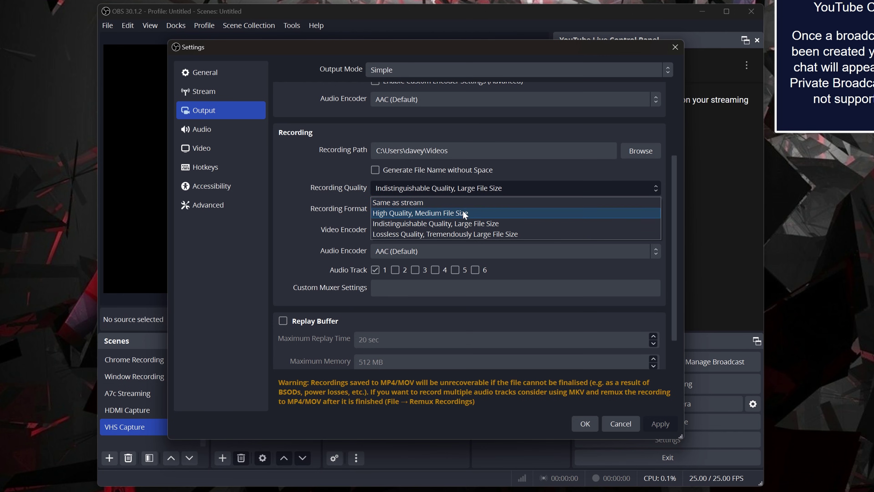
left_click(461, 223)
left_click(470, 232)
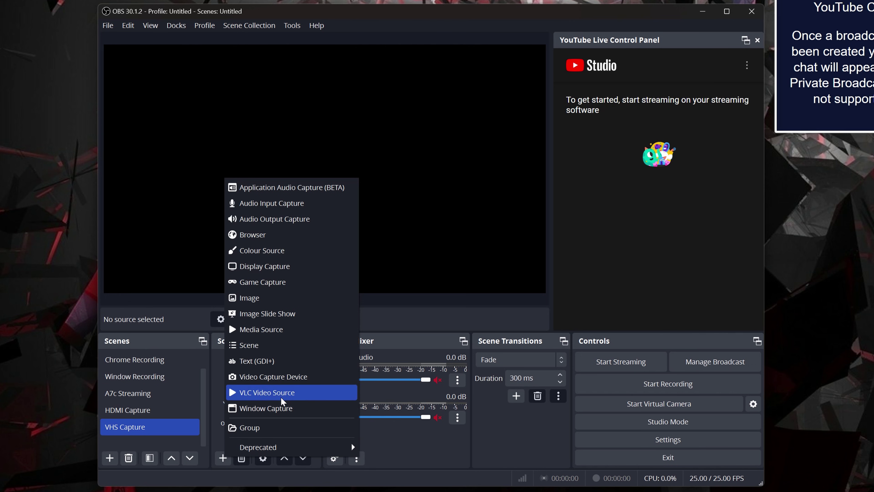
Step: Add a new Video Capture Device source to VHS Capture and stretch it to screen
left_click(304, 377)
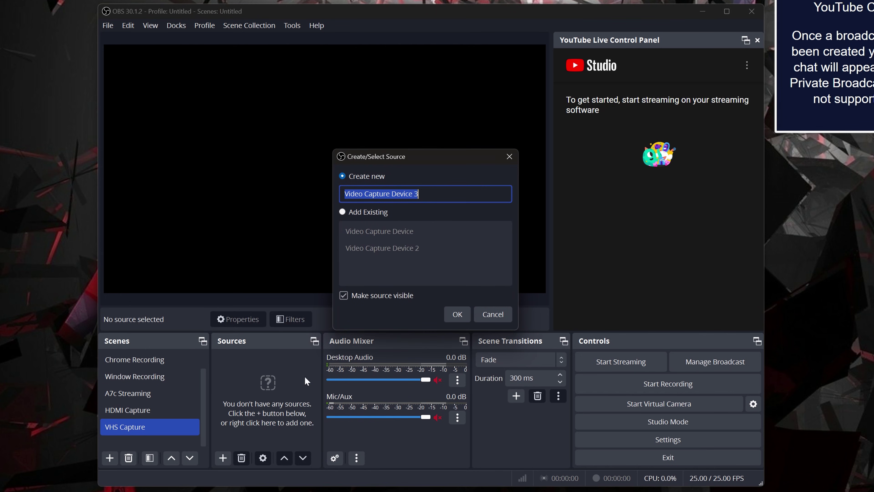
left_click(461, 312)
key("Return")
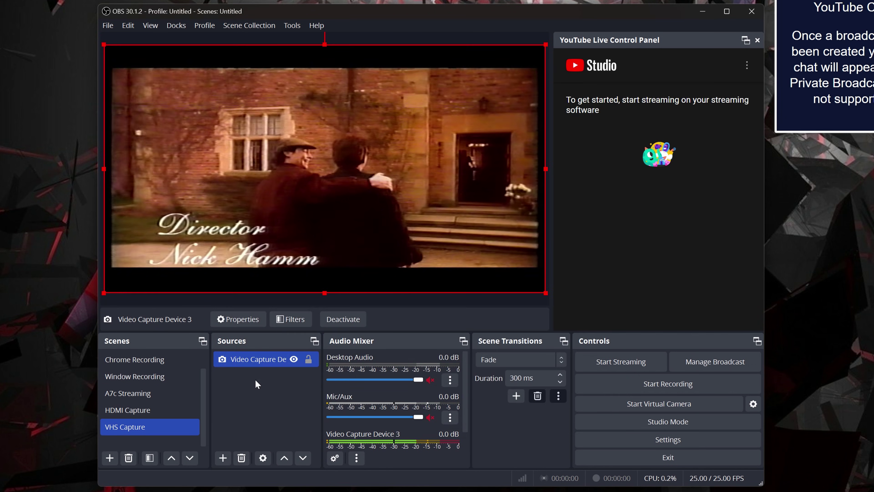
right_click(257, 361)
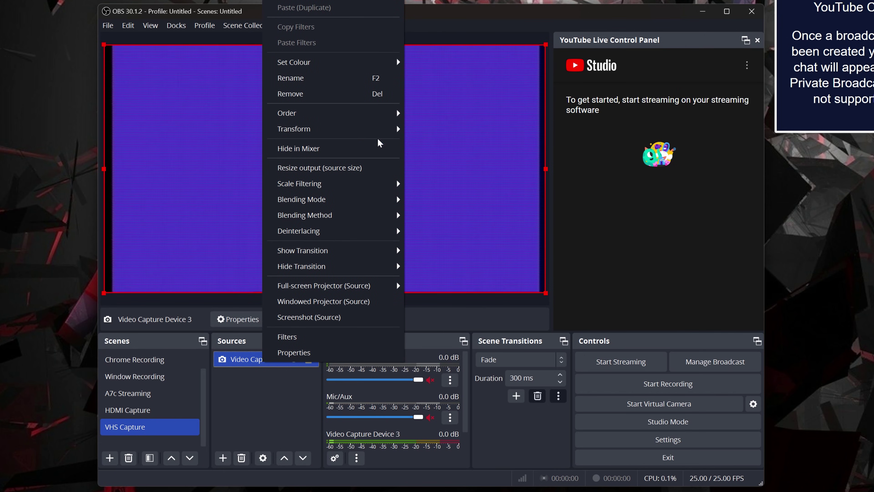
mouse_move(396, 129)
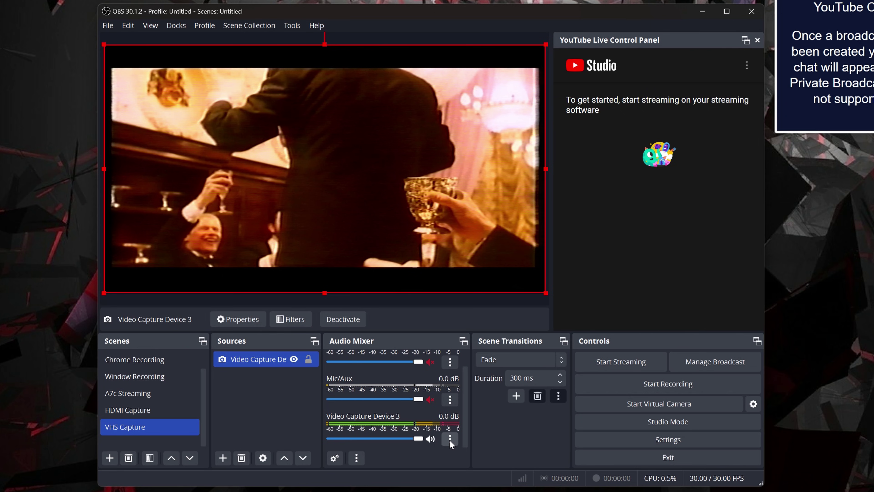
Step: Set the capture device's Audio Monitoring to Monitor and Output in Advanced Audio Properties
left_click(450, 439)
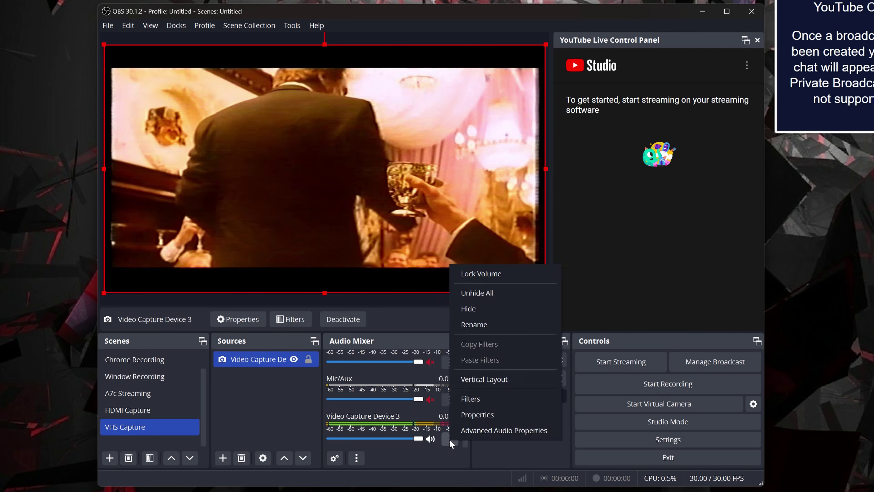
left_click(477, 433)
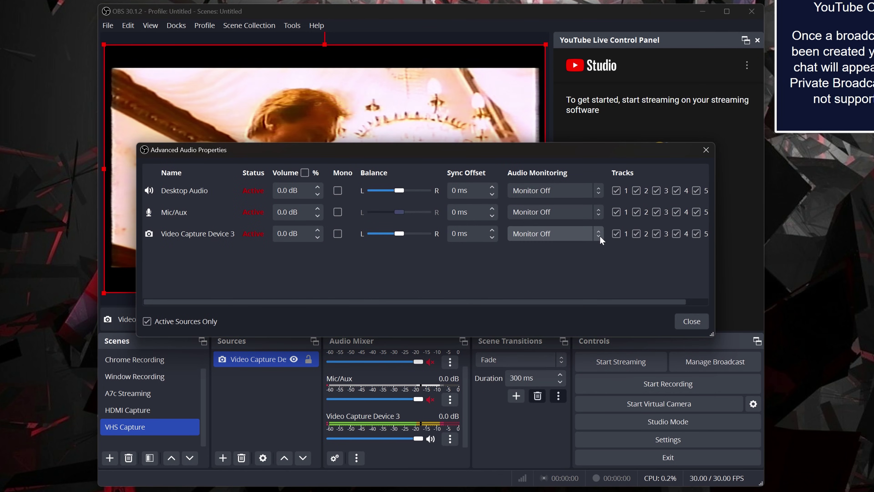
left_click(585, 234)
left_click(566, 272)
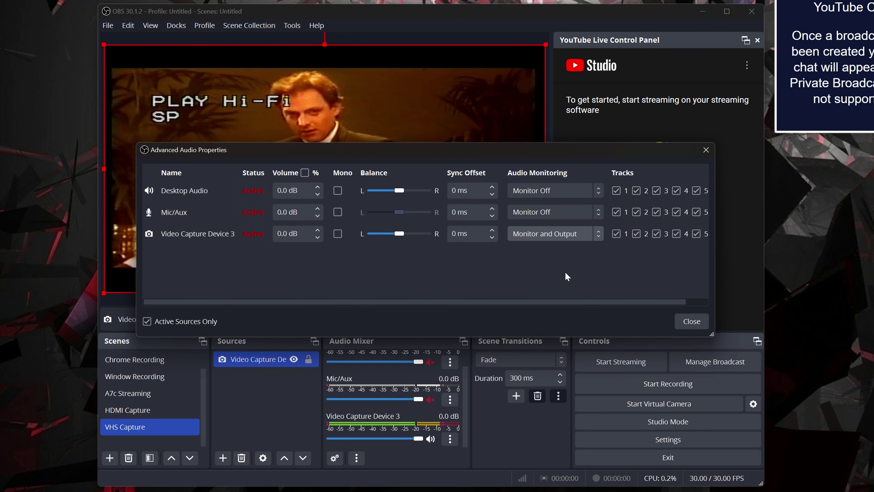
left_click(689, 322)
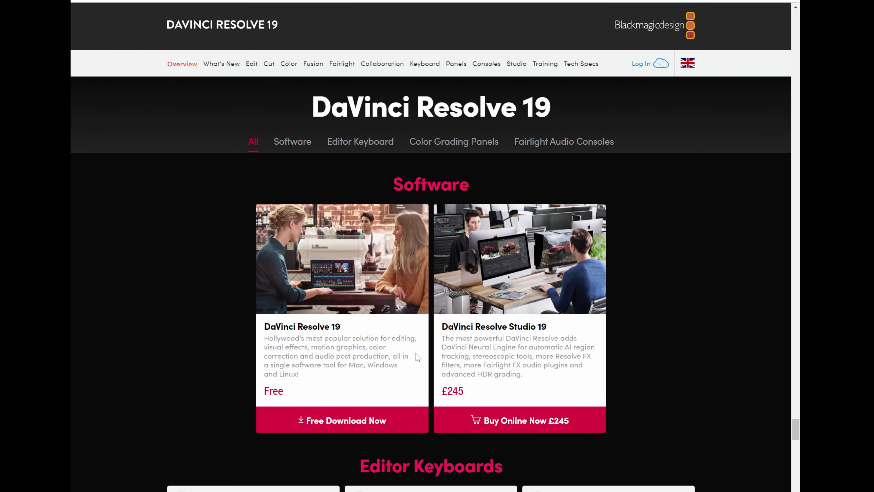
Step: Choose Free Download Now under DaVinci Resolve 19
left_click(336, 431)
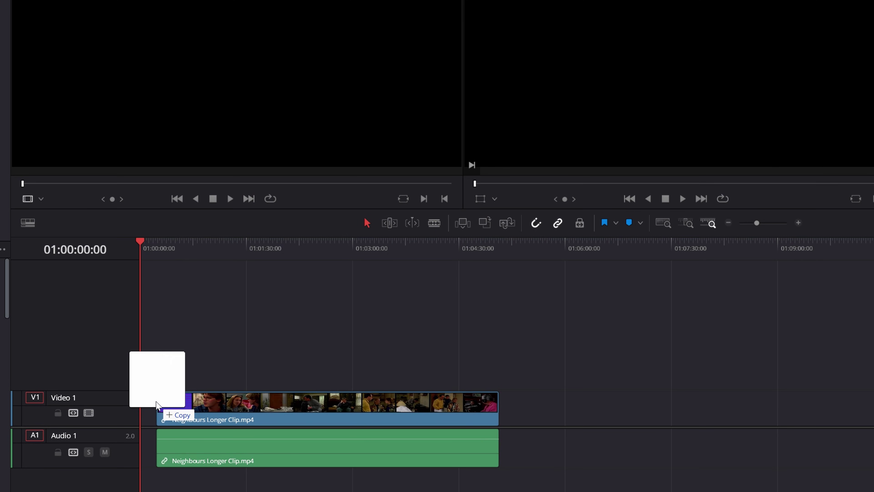
Step: Drop the clip at the start of Video 1, accept the frame rate change, and park the playhead near 01:00:56
left_click_drag(157, 407, 137, 408)
left_click(522, 296)
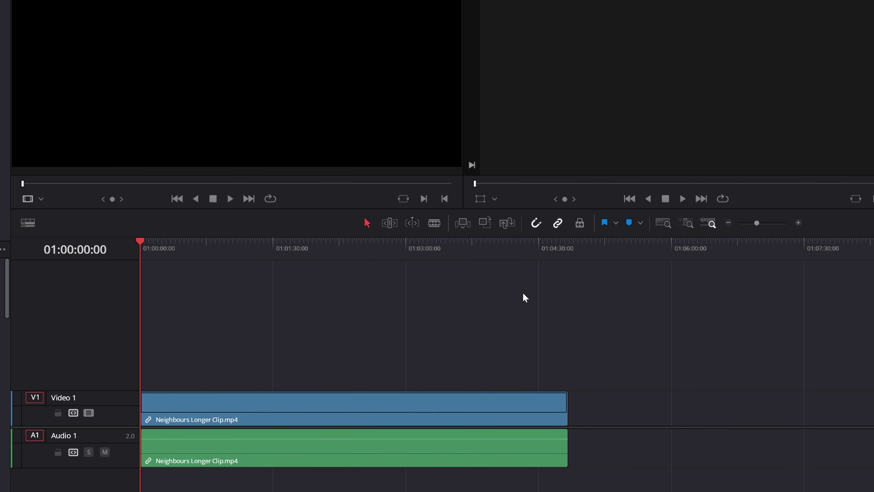
left_click(225, 245)
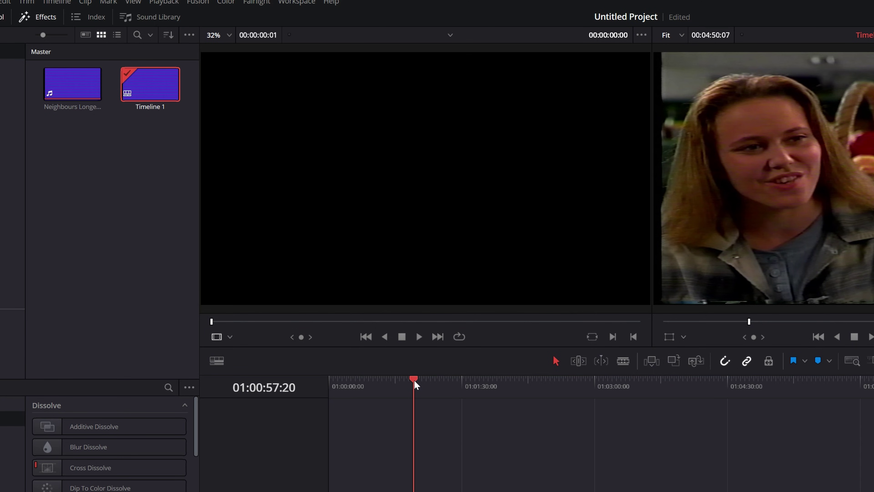
left_click(224, 246)
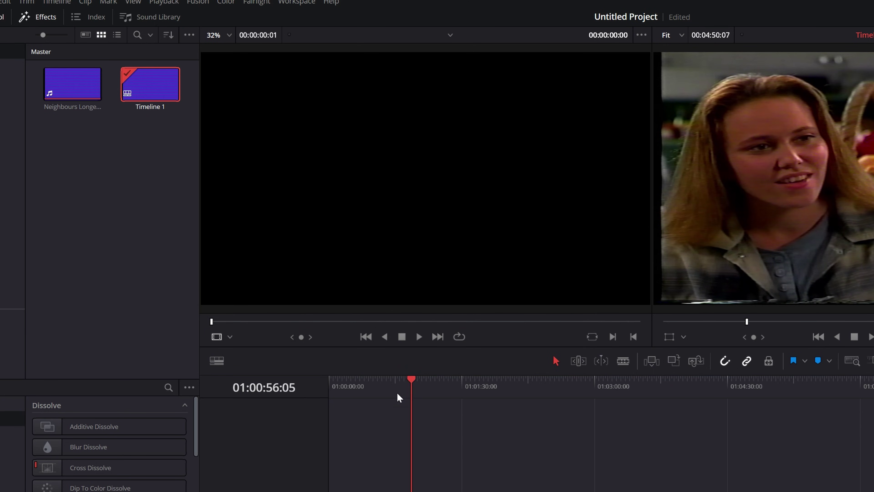
Step: Give Timeline 1 its own custom 1440x1080 resolution, scaling full frame with crop
right_click(159, 90)
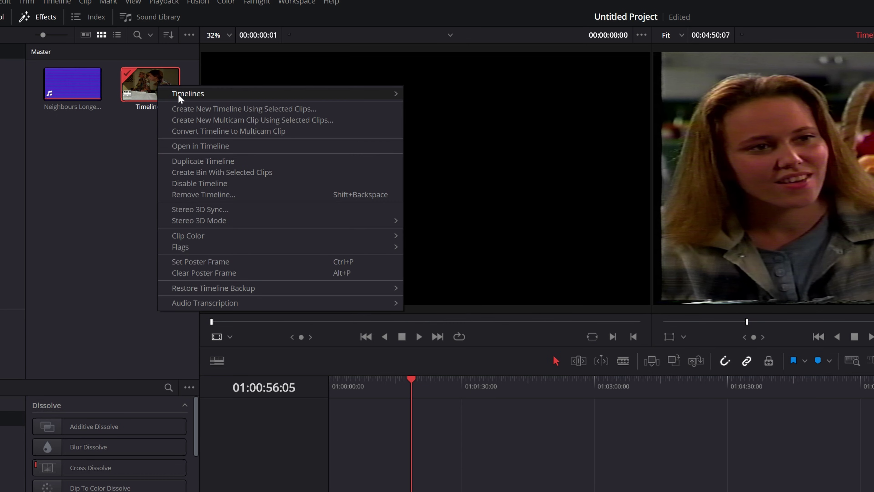
left_click(434, 96)
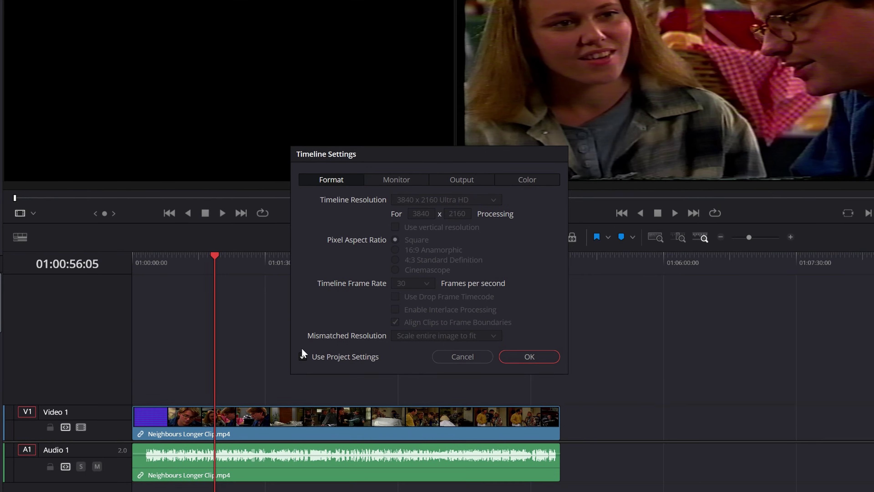
left_click(302, 356)
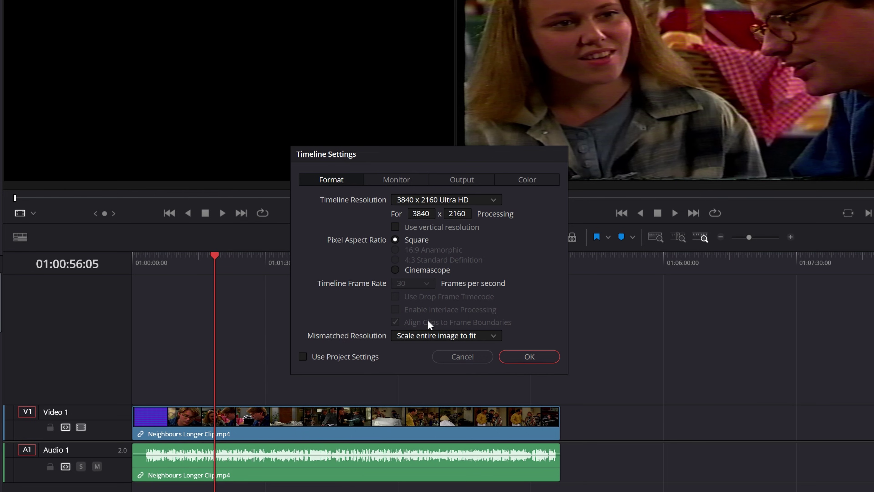
left_click(493, 200)
scroll(475, 217, "up", 10)
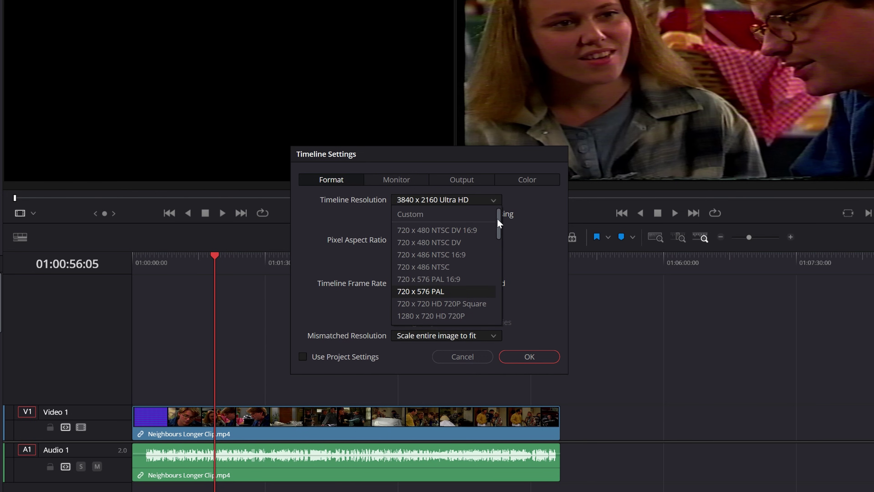
left_click(475, 217)
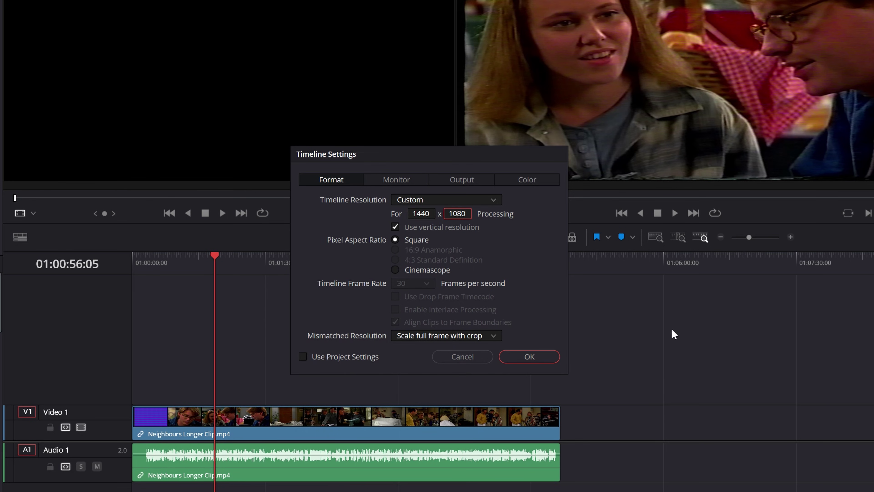
left_click(546, 360)
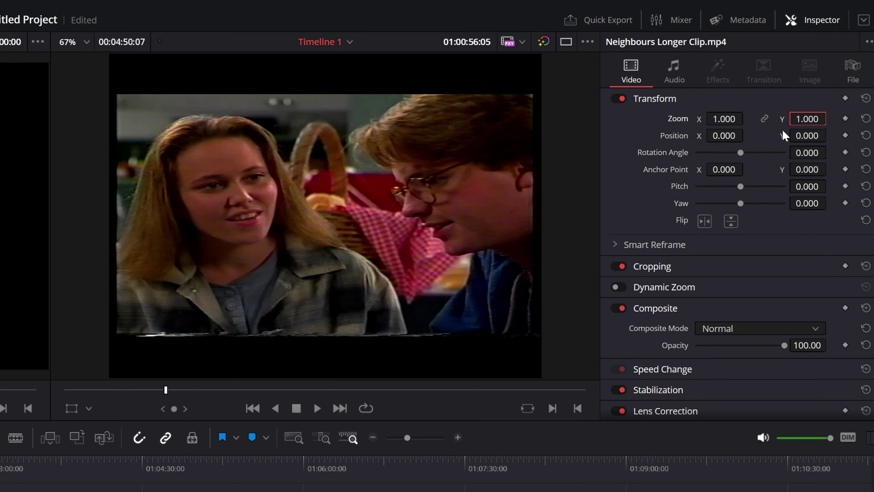
Step: Replace the clip's Zoom Y value with 1.333
key("BackSpace")
type("1.333")
key("Return")
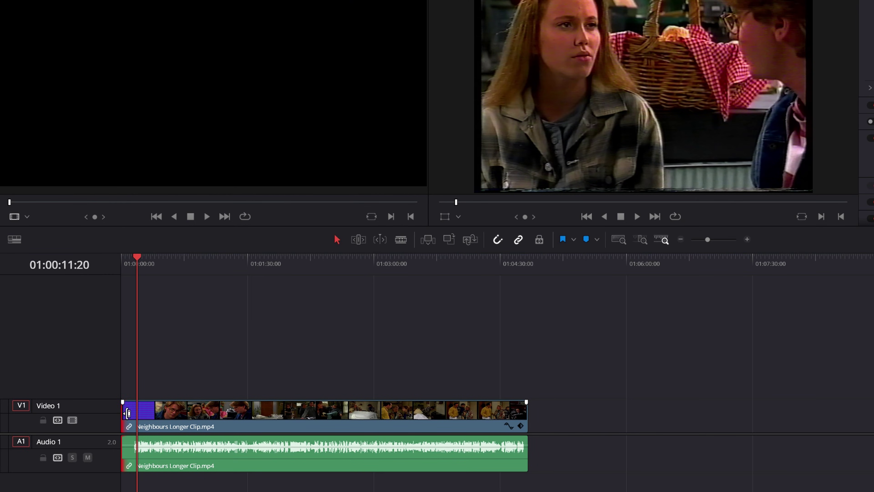
Step: Trim the purple lead-in off the clip's start and unlink its audio from the video
left_click_drag(127, 413, 138, 412)
left_click_drag(501, 271, 216, 259)
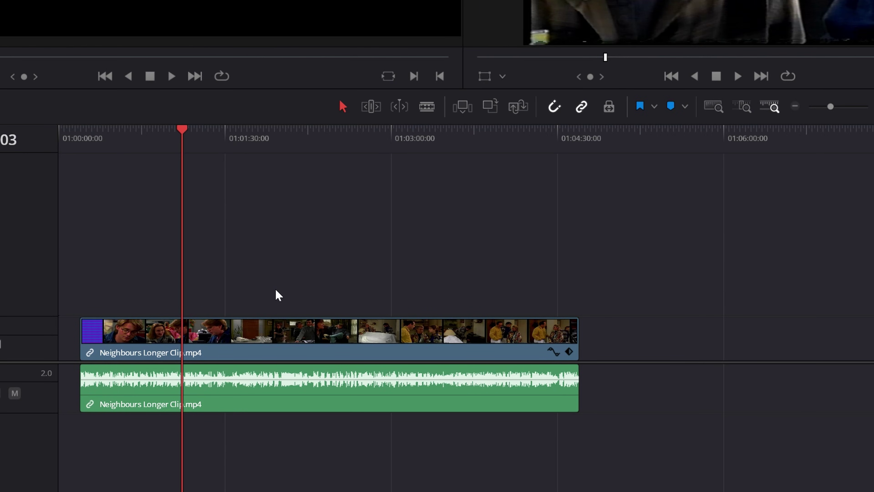
left_click(253, 336)
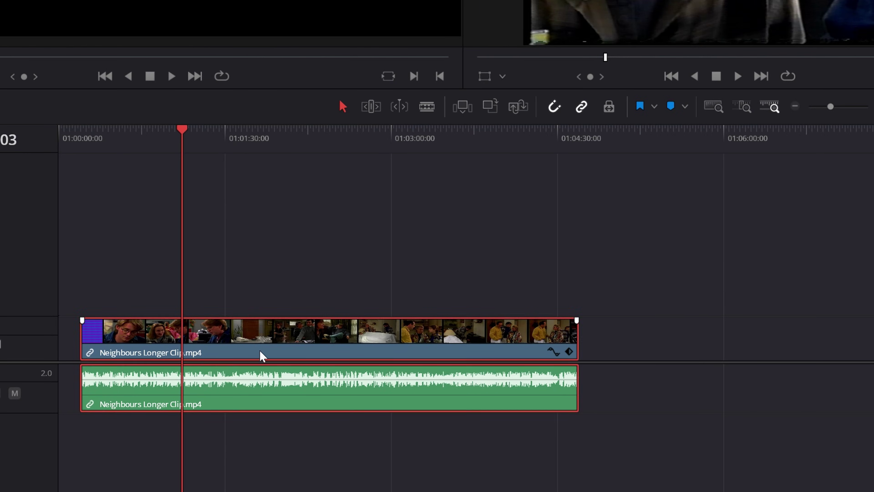
right_click(263, 401)
left_click(277, 391)
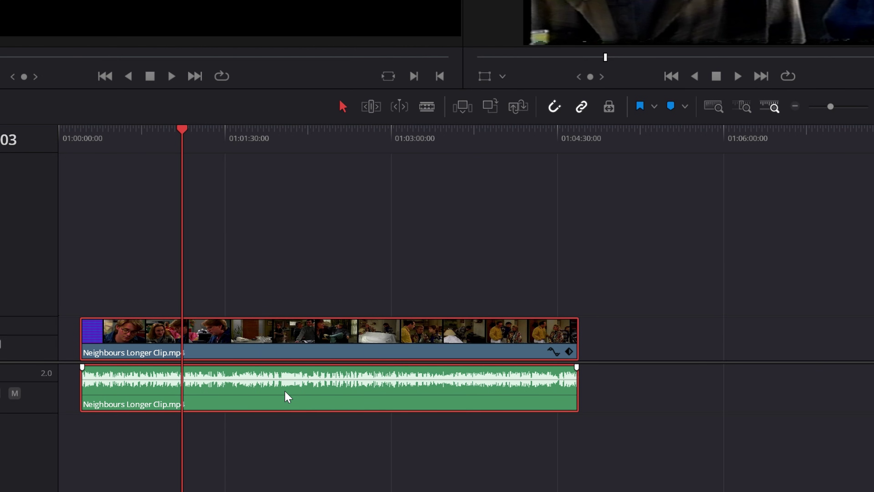
Step: Slip the audio clip by -01:15 in Trim Edit mode to sync it with the picture
left_click(228, 369)
key("t")
mouse_move(208, 374)
left_mouse_down()
mouse_move(197, 375)
mouse_move(204, 386)
left_mouse_up()
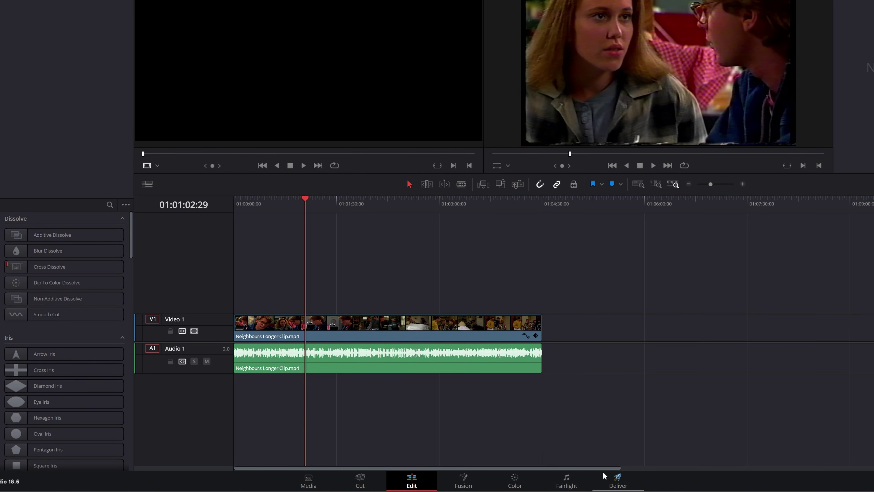
Step: On the Deliver page, render NeighboursTestClip as an MP4 into the Videos folder
left_click(614, 482)
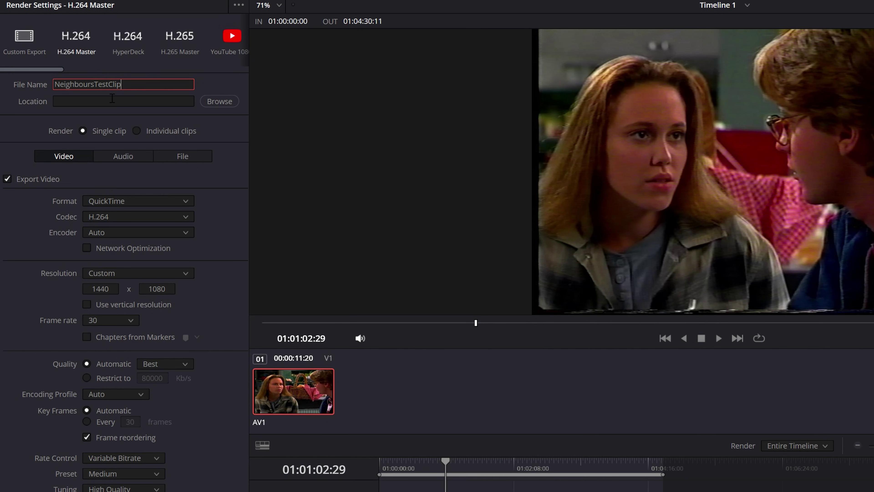
left_click(112, 100)
left_click(132, 200)
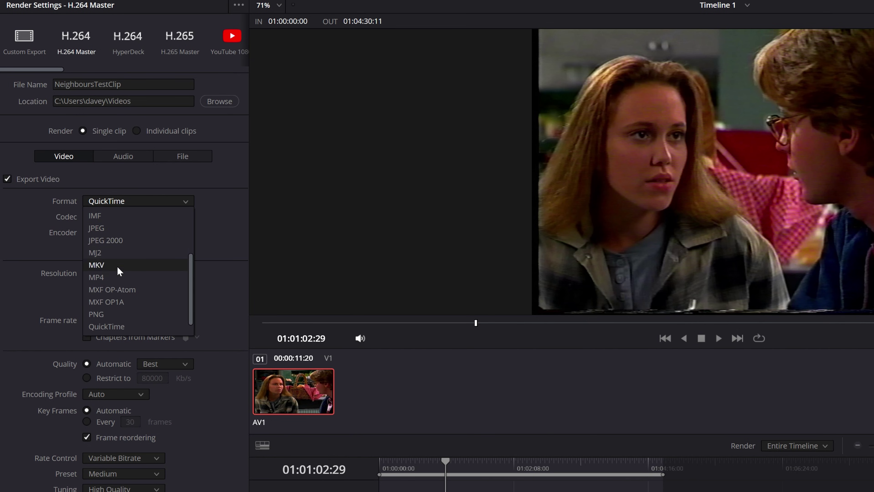
left_click(118, 277)
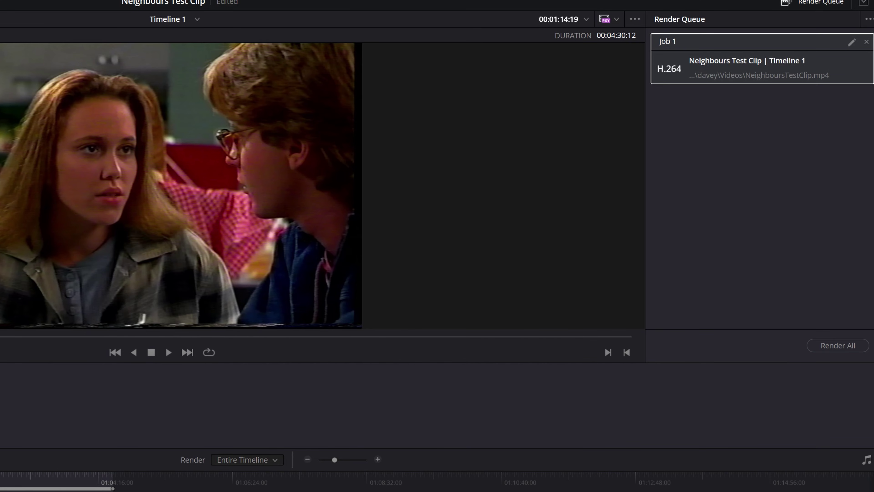
left_click(824, 346)
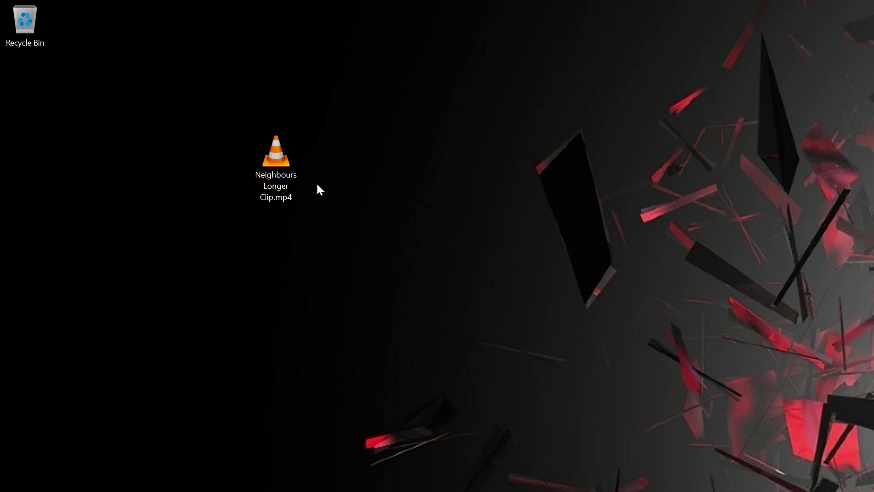
Step: Move Neighbours Longer Clip.mp4 from the desktop into the Recycle Bin and open the Recycle Bin
left_click_drag(281, 160, 26, 21)
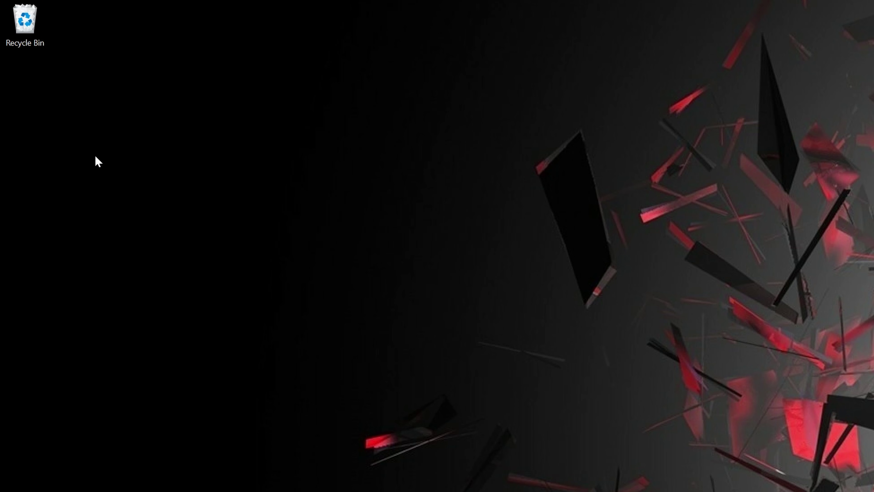
double_click(26, 25)
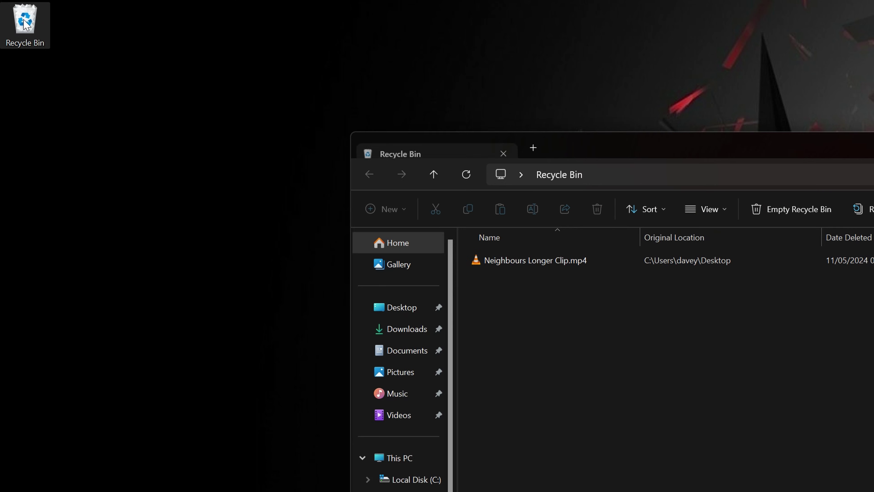